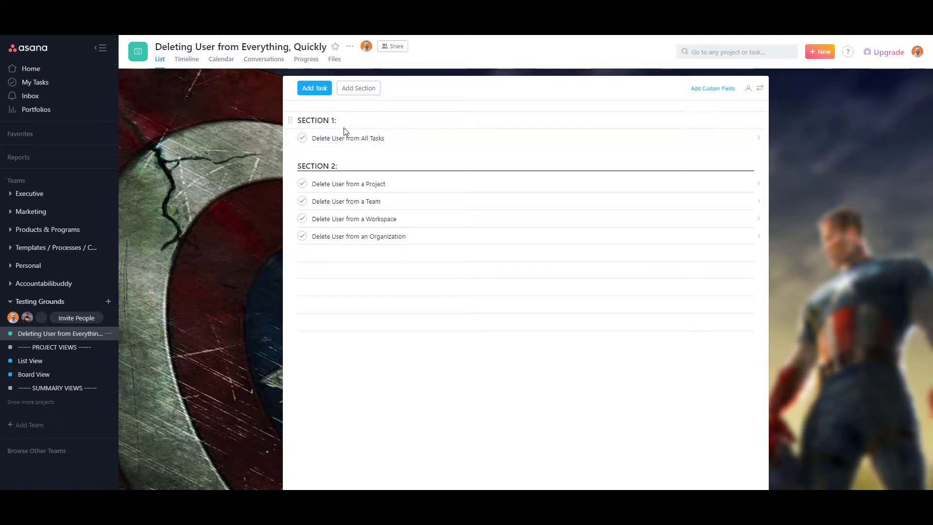
- Read the Delete User from All Tasks instructions, then search for the test user's task list
left_click(354, 139)
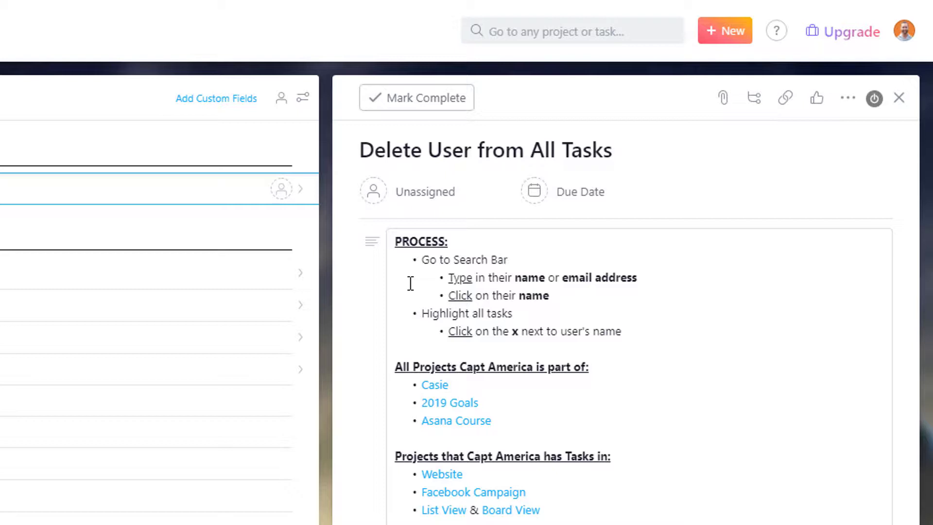
left_click(508, 35)
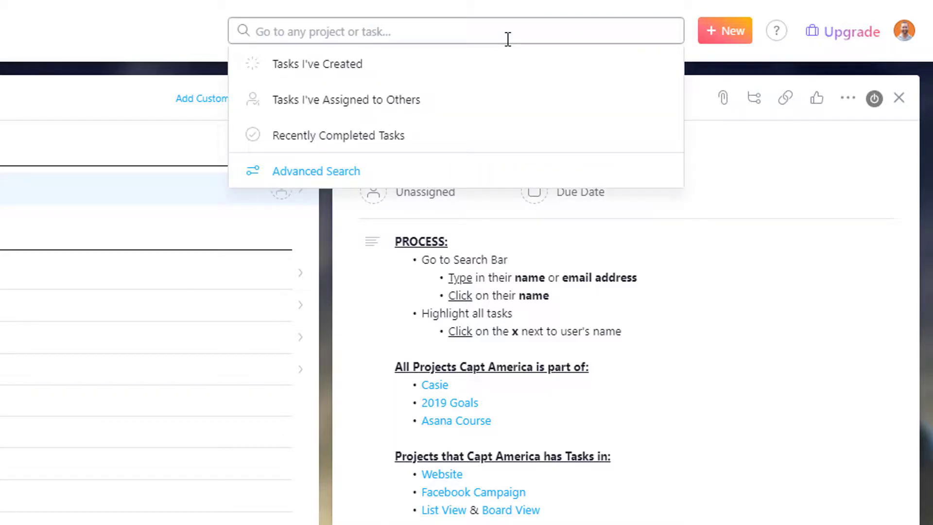
type("cap")
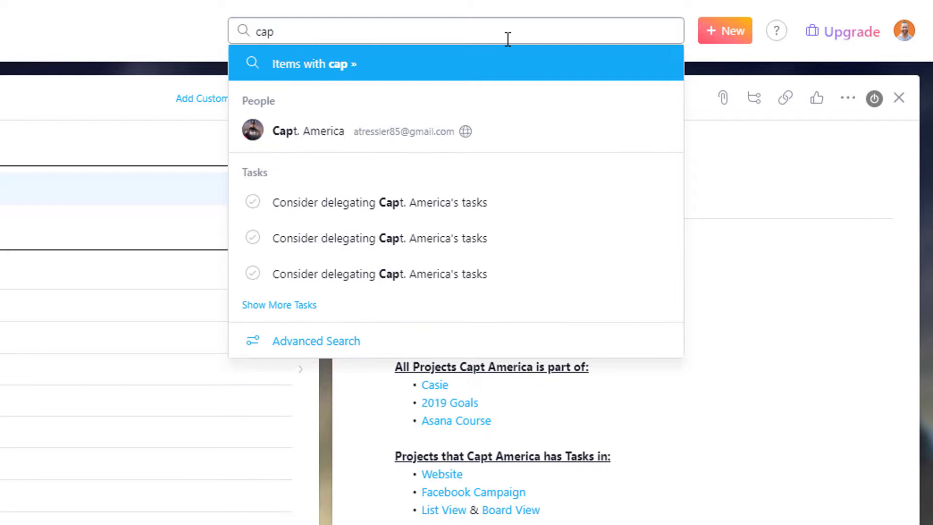
left_click(357, 129)
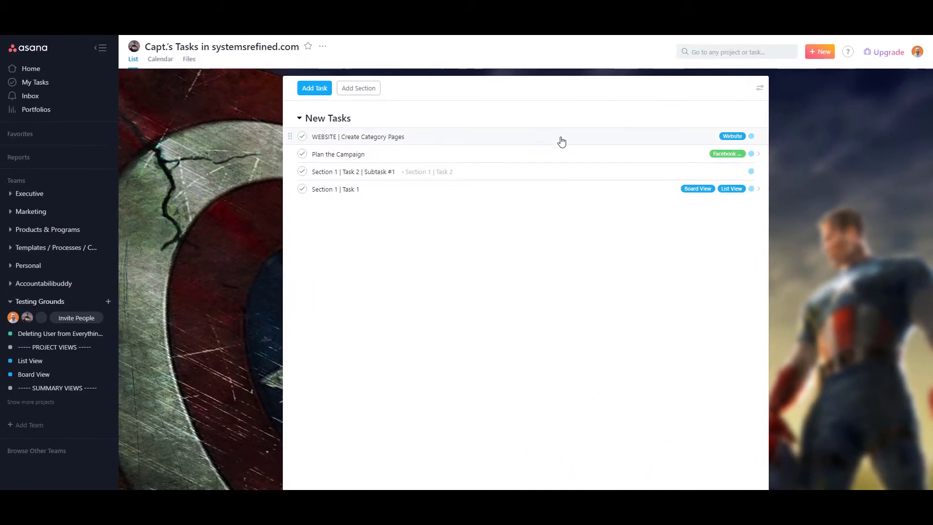
- Select all four of the test user's tasks and clear their assignee
left_click(559, 143)
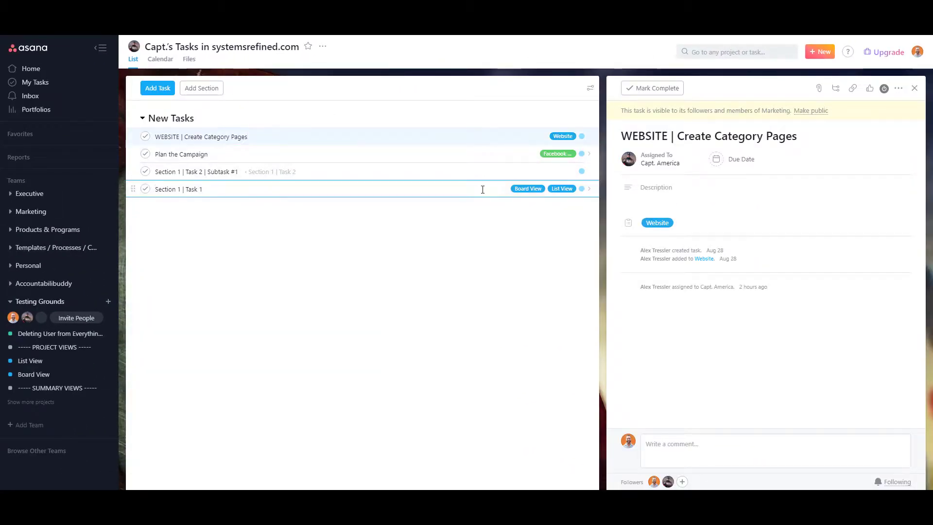
left_click(483, 189, "shift")
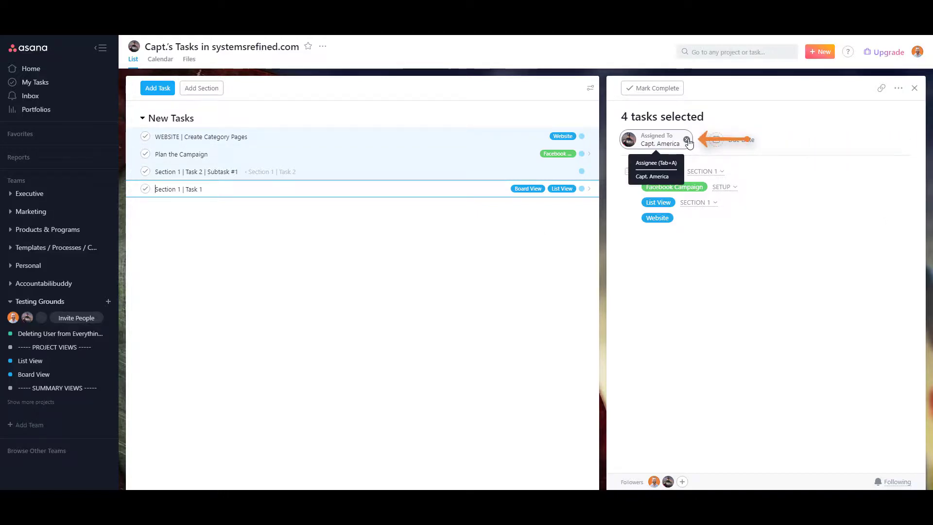
left_click(687, 140)
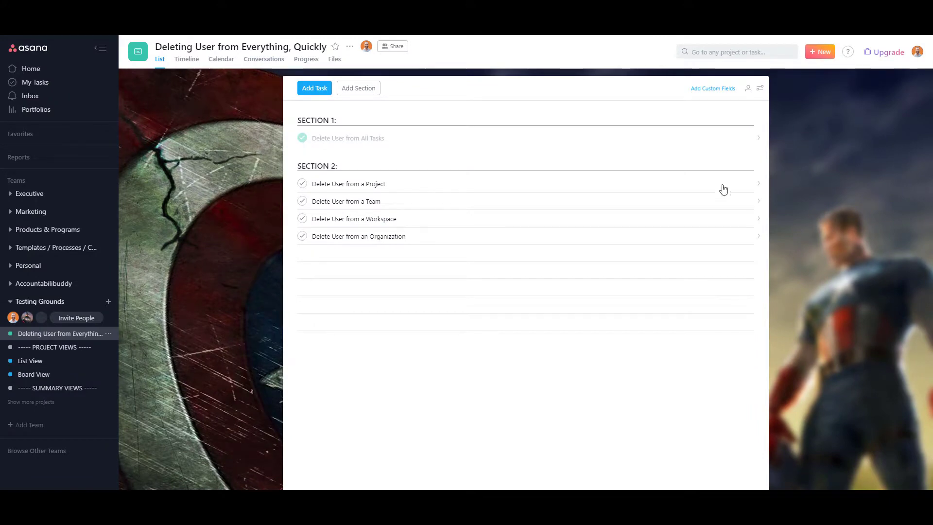
- Remove the test user from the Casie project's members using their permission dropdown
left_click(426, 186)
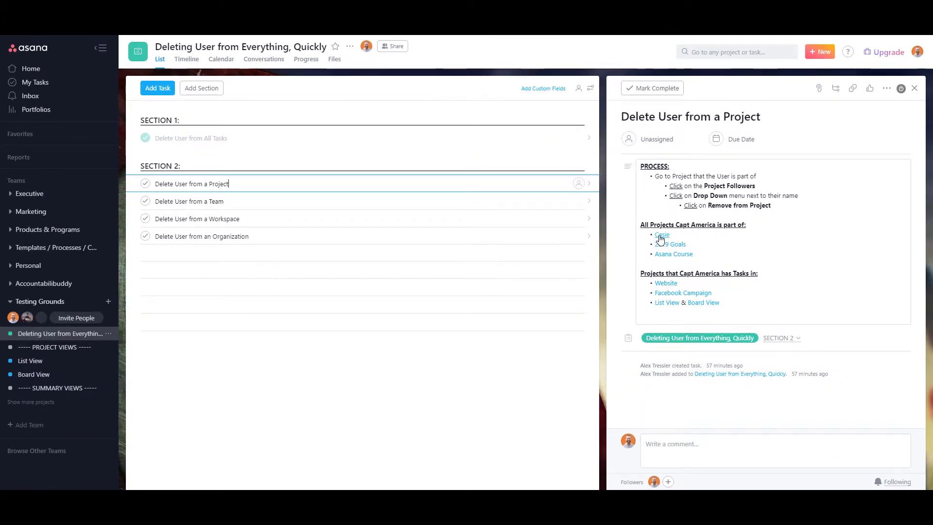
left_click(662, 236)
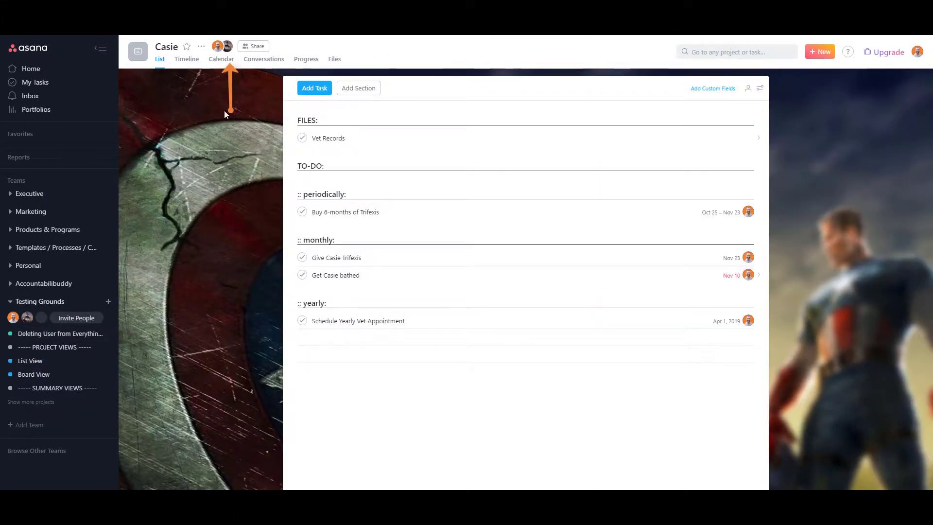
left_click(223, 47)
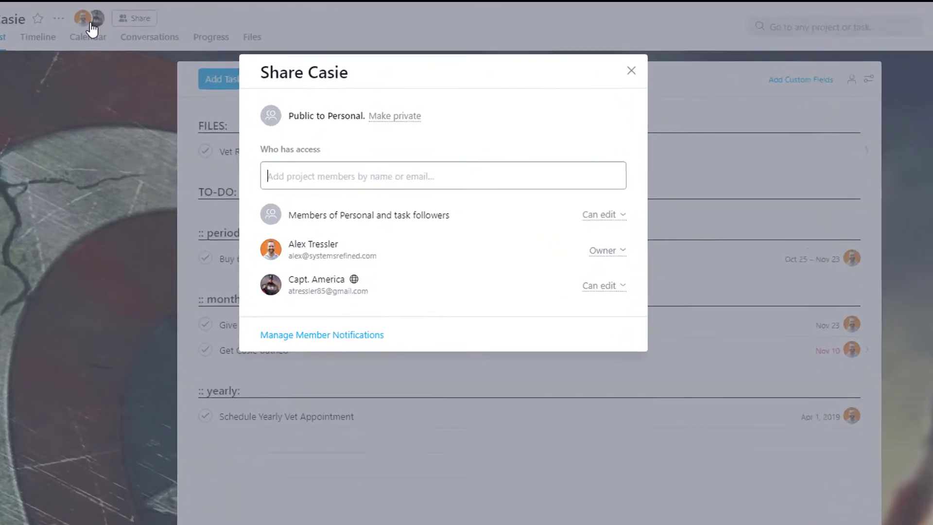
left_click(617, 286)
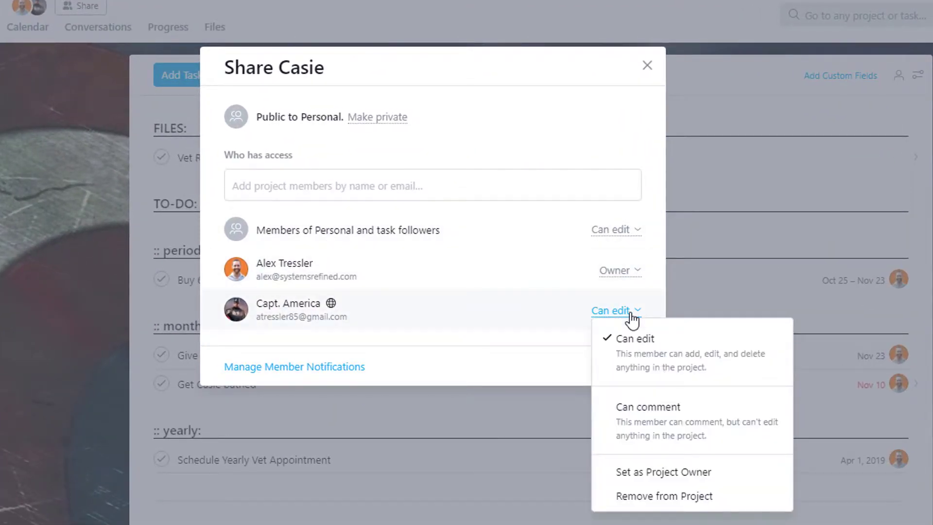
left_click(650, 498)
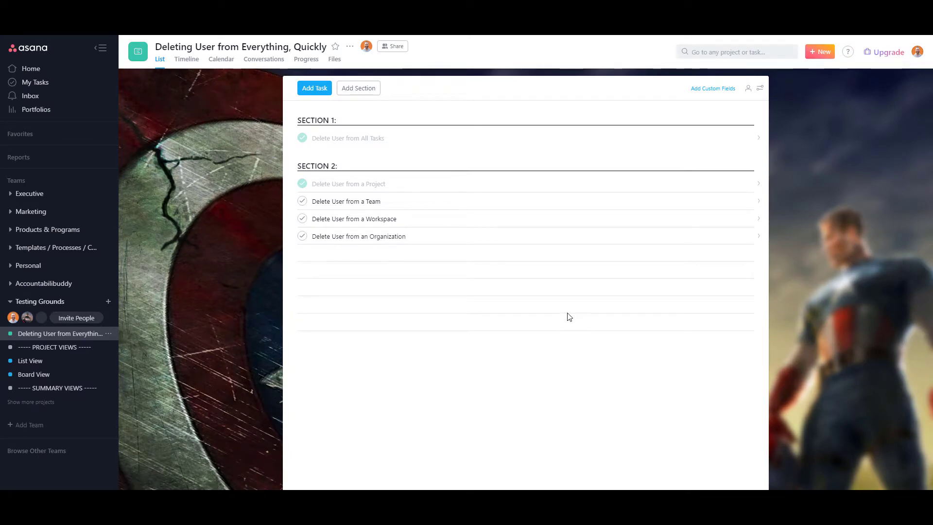
- Remove the test user's access from the Testing Grounds team's member list
left_click(387, 201)
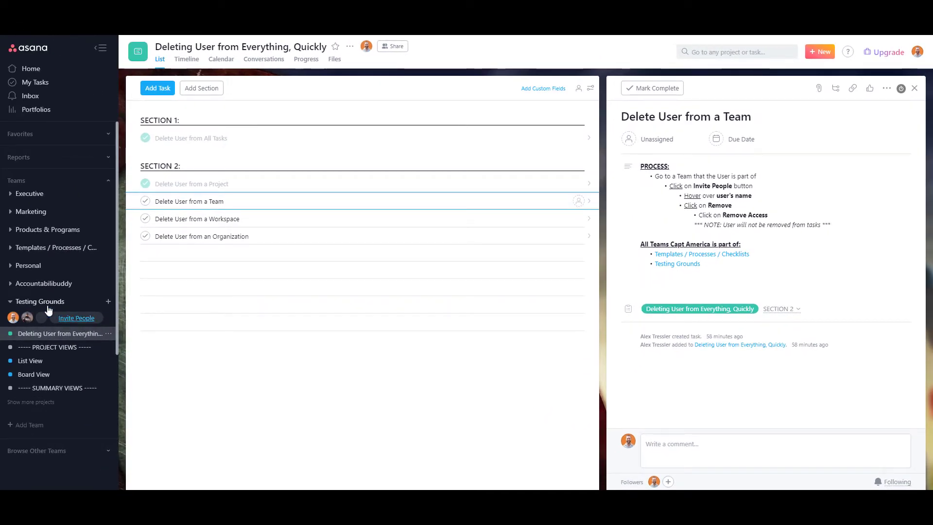
left_click(74, 318)
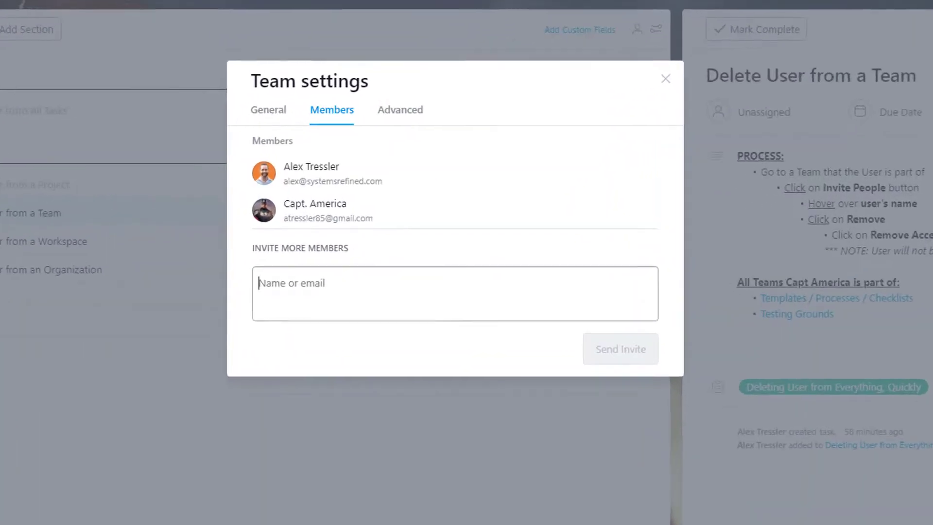
mouse_move(639, 216)
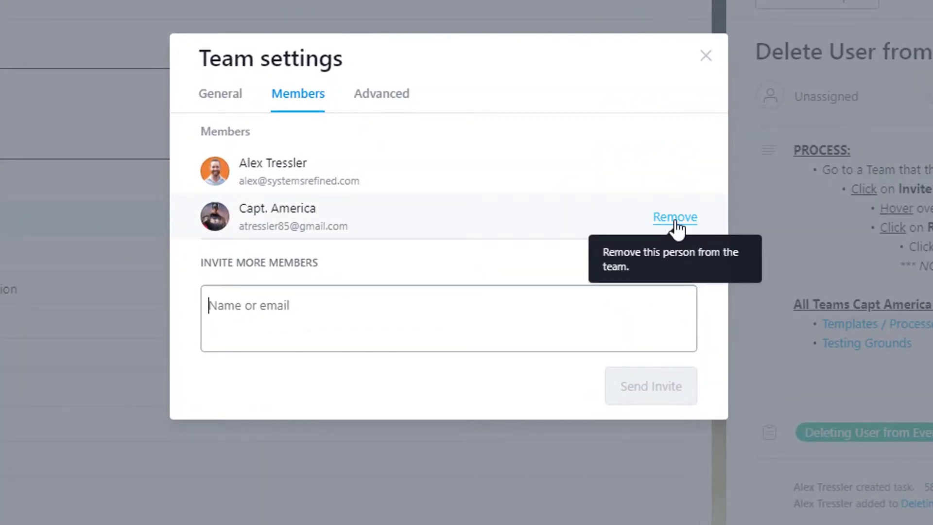
left_click(675, 221)
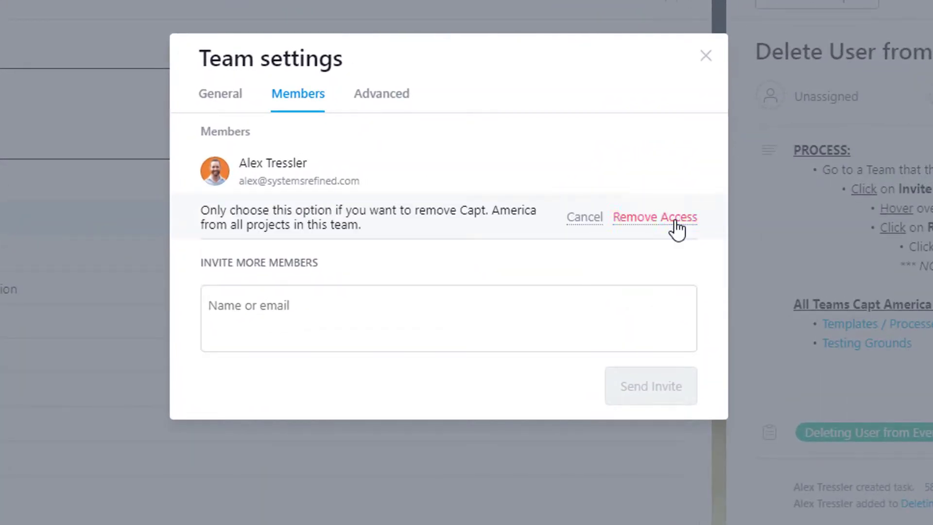
left_click(651, 220)
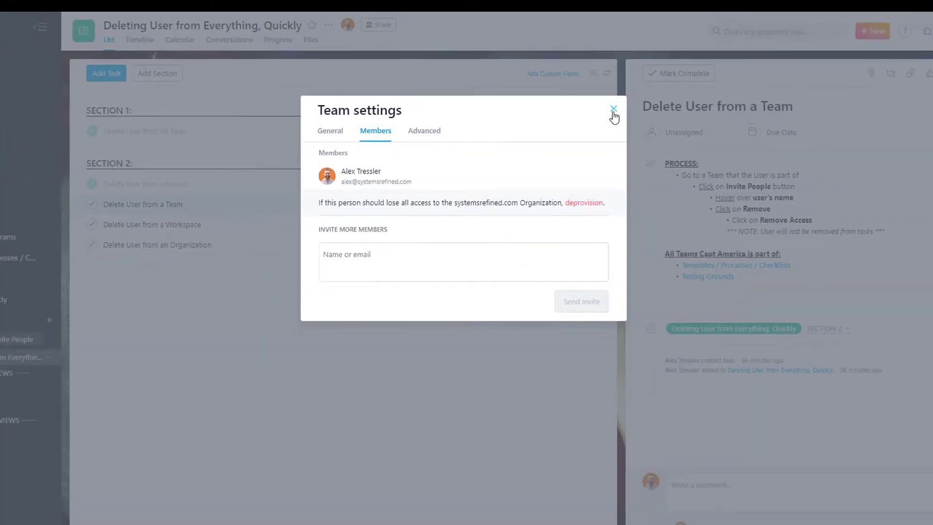
left_click(613, 110)
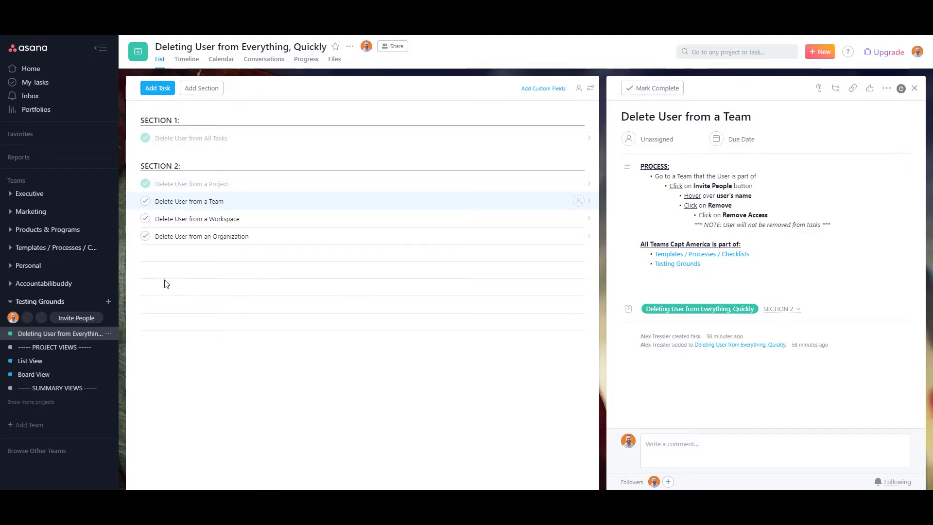
- Check the List View and Facebook Campaign projects for remaining assignments
left_click(34, 360)
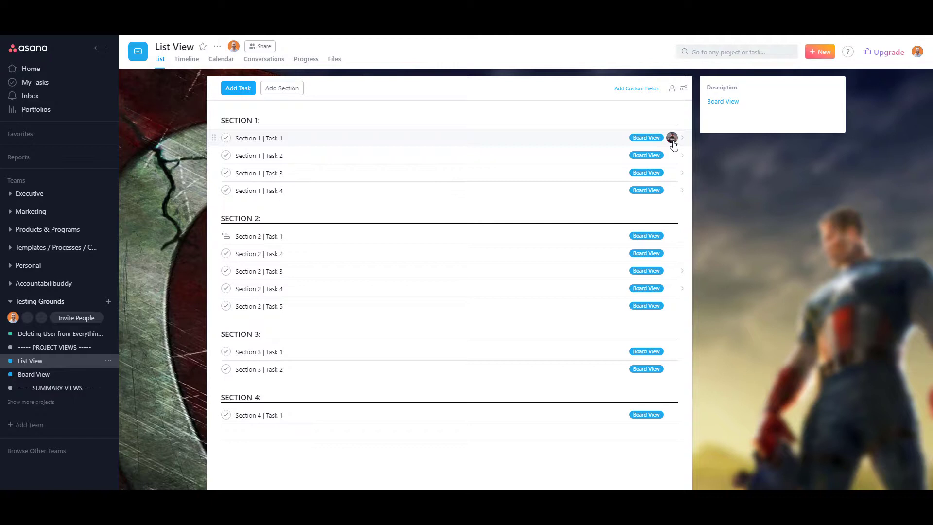
mouse_move(671, 141)
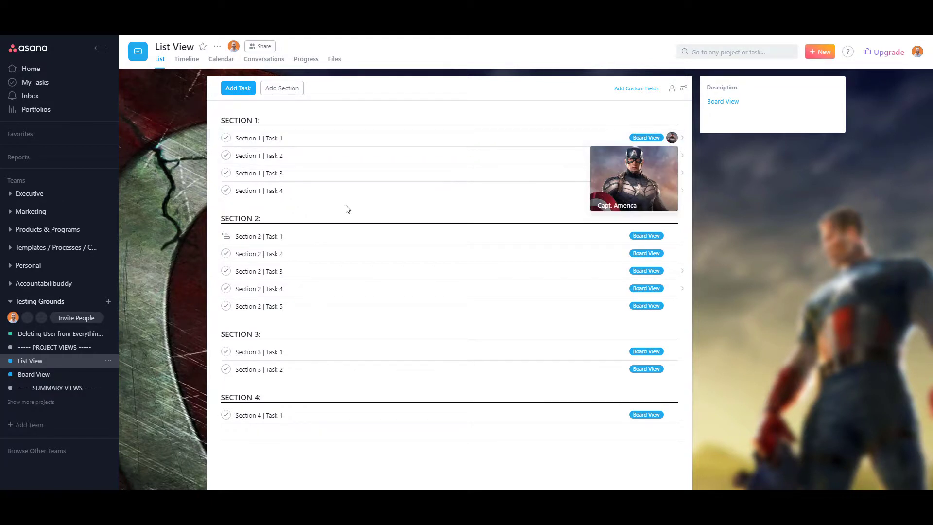
scroll(48, 397, "down", 3)
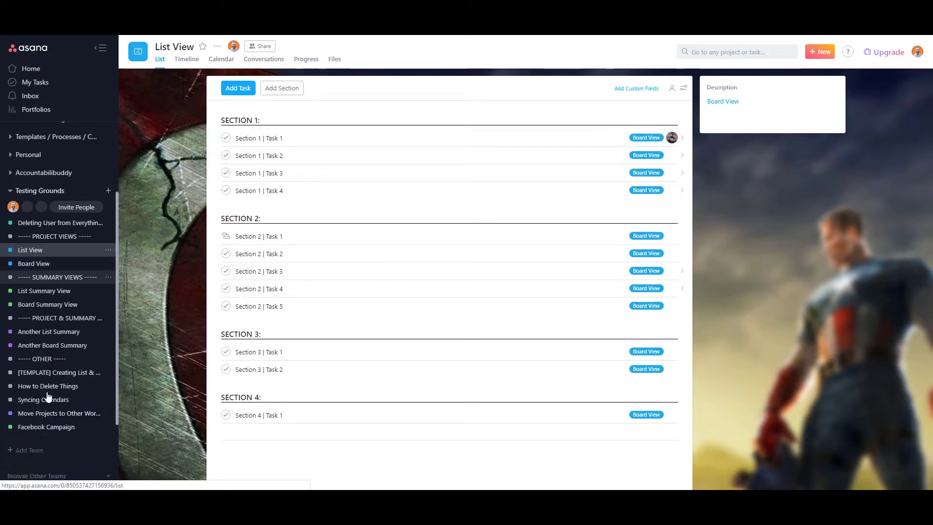
left_click(22, 392)
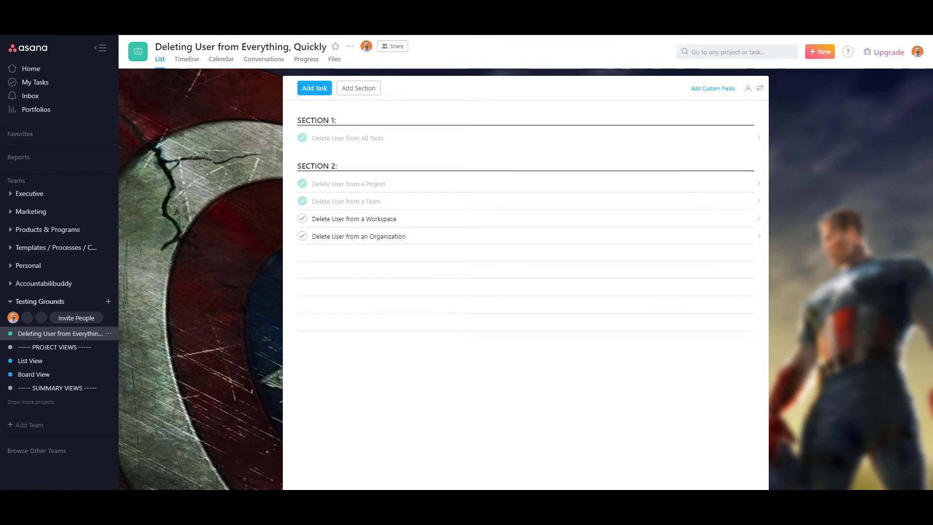
left_click(409, 224)
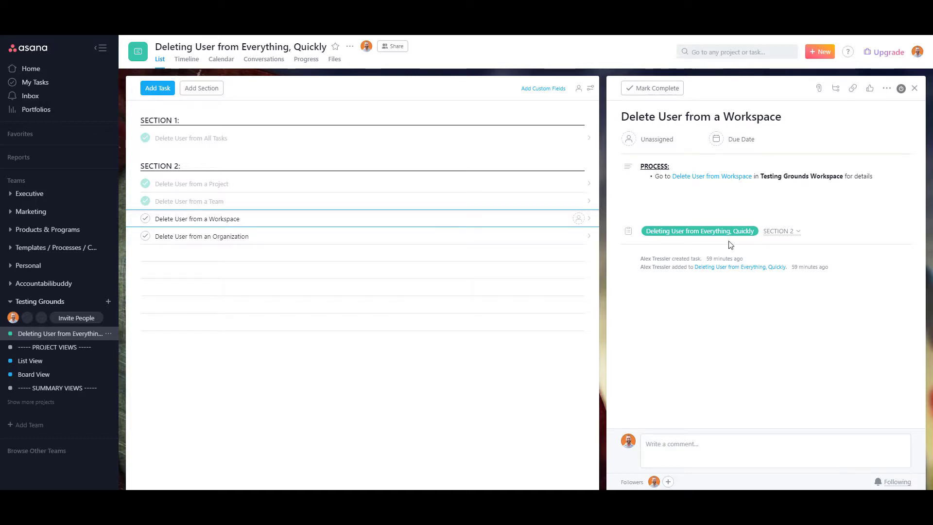
left_click(739, 182)
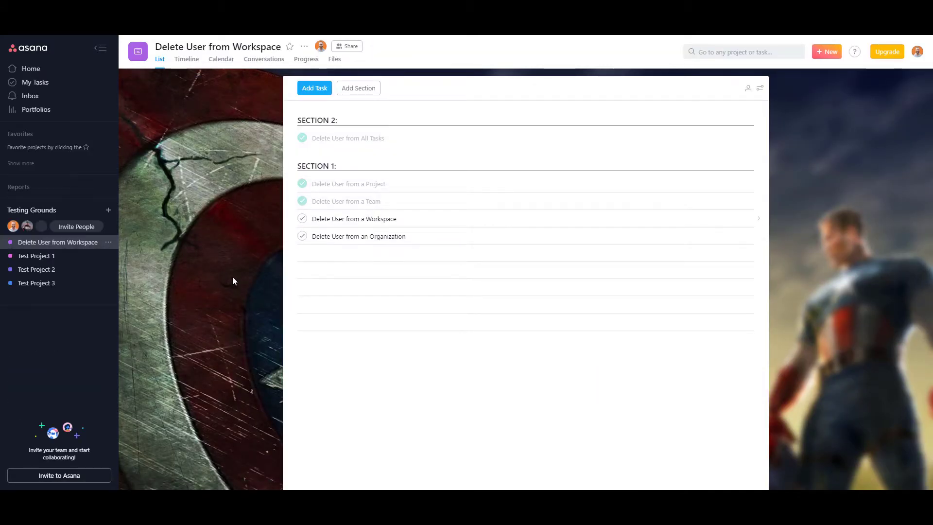
left_click(456, 218)
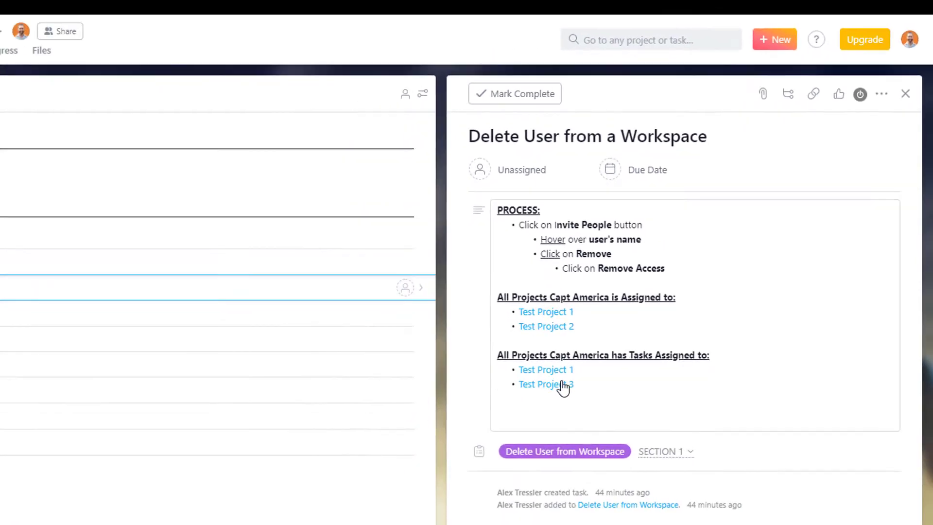
left_click(40, 259)
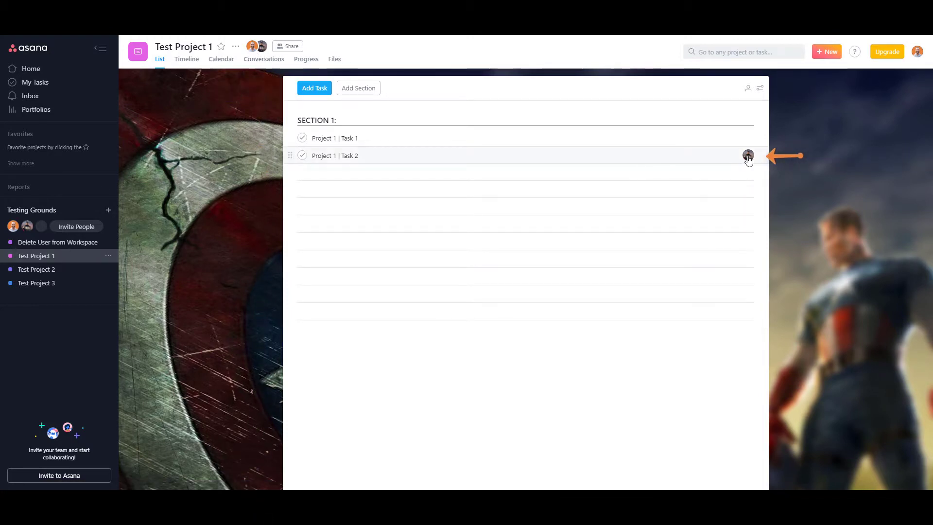
mouse_move(748, 159)
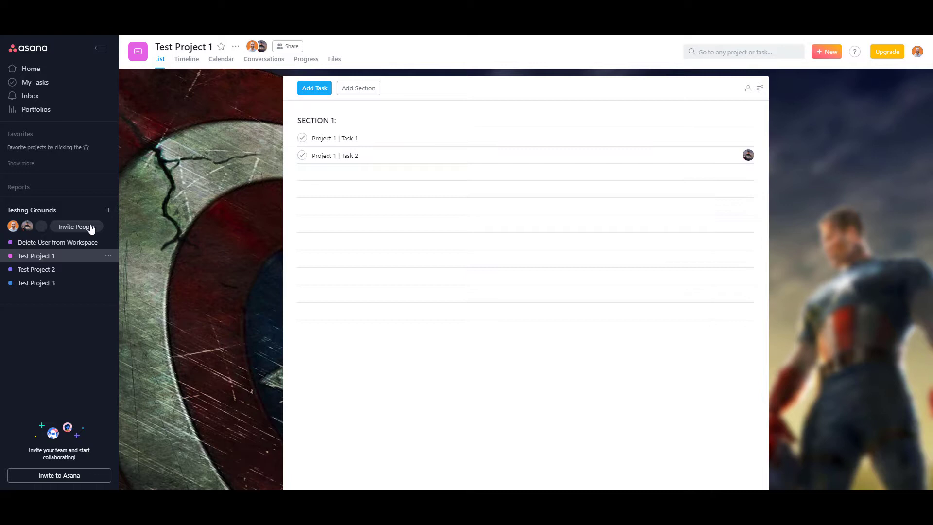
- Remove the test user's access from the Testing Grounds workspace member settings
left_click(30, 242)
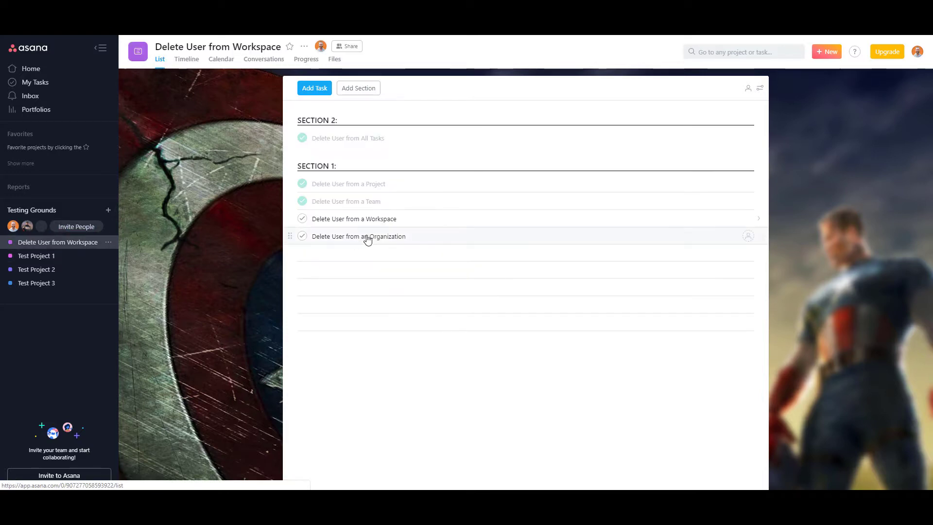
left_click(420, 220)
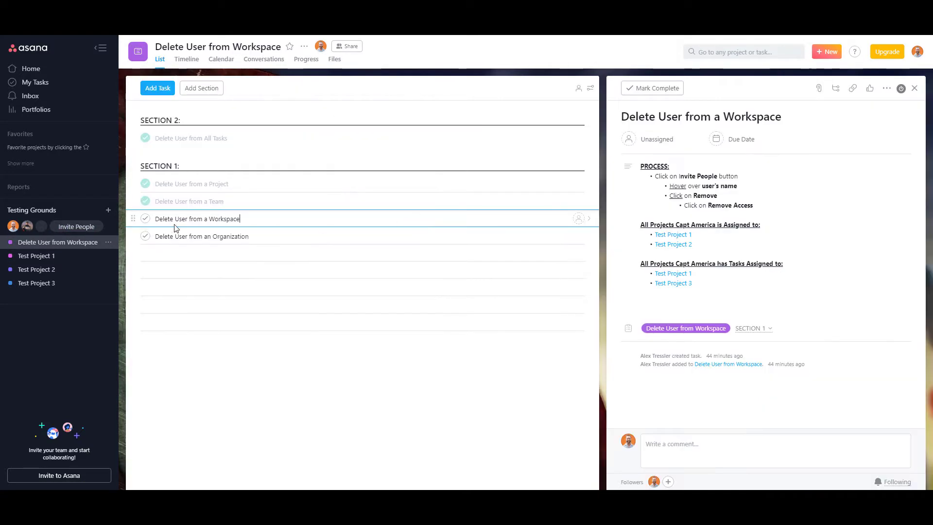
left_click(65, 230)
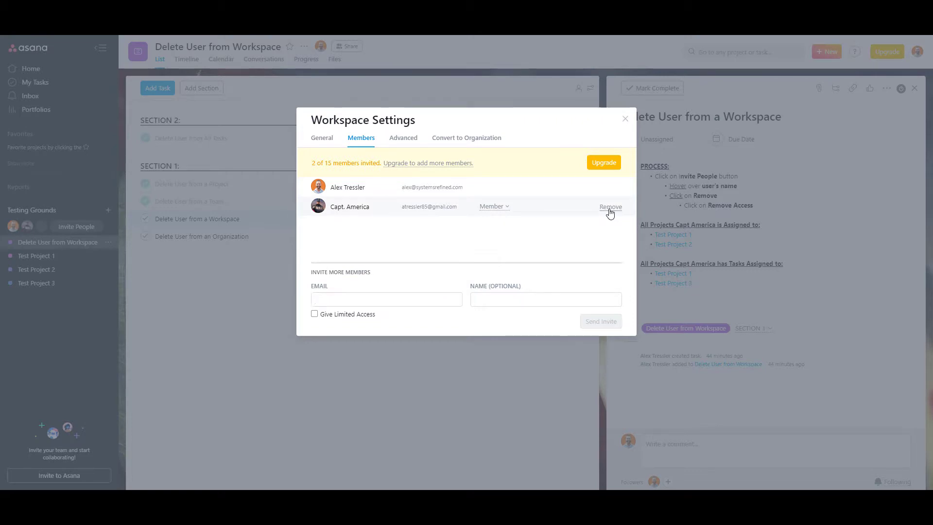
left_click(607, 210)
left_click(499, 209)
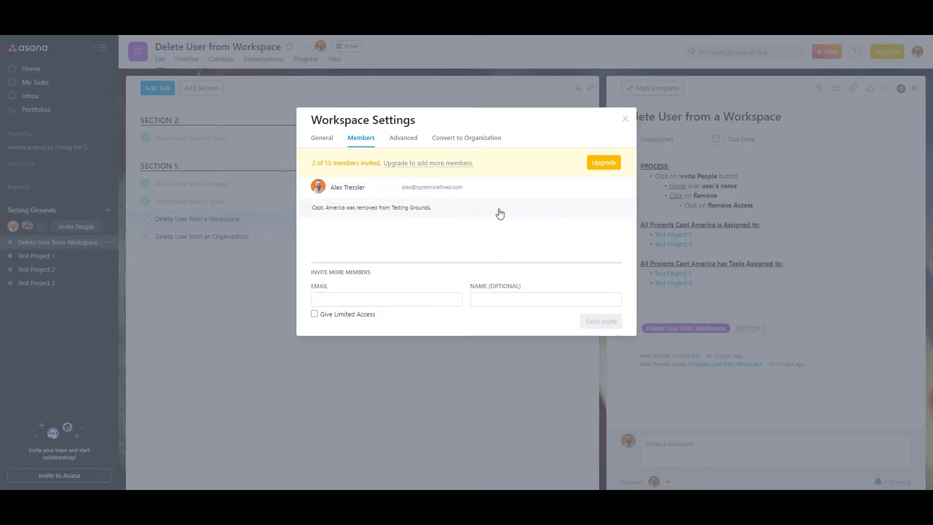
left_click(625, 119)
left_click(302, 220)
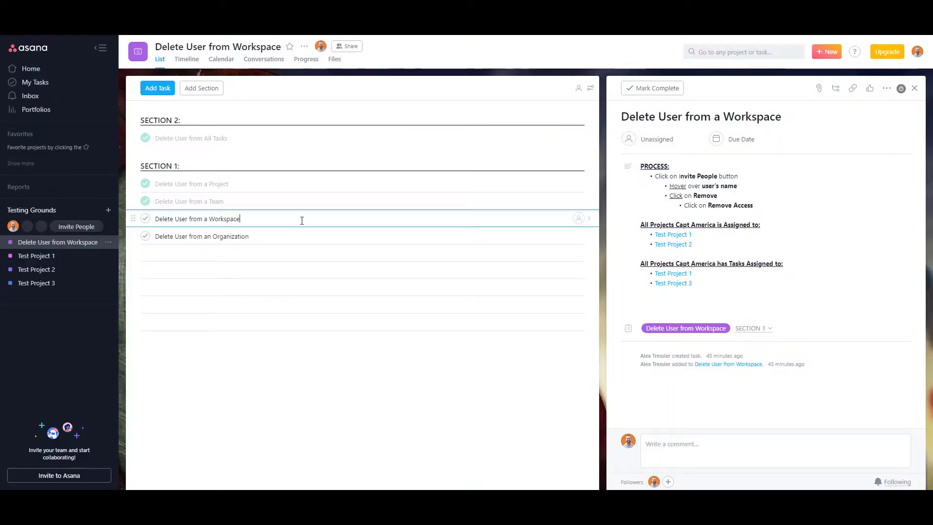
left_click(67, 261)
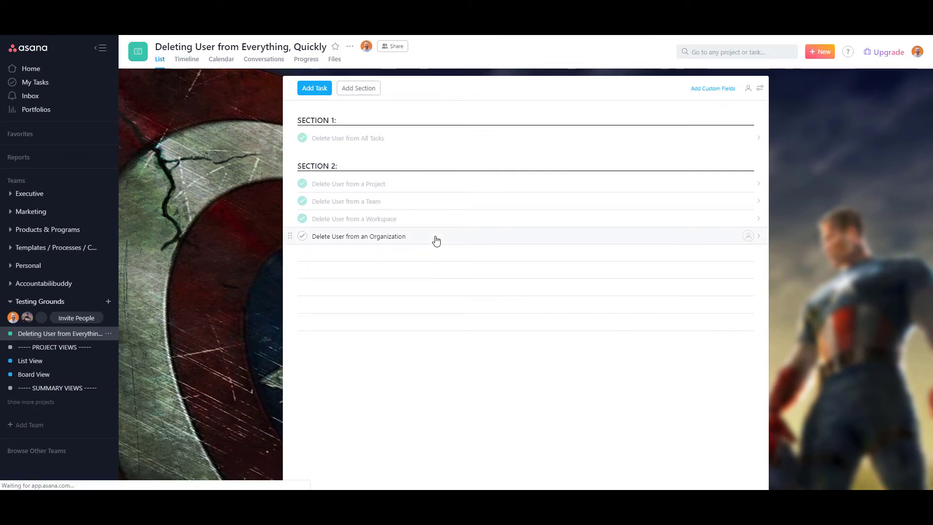
- Remove the test user's team access and deprovision them from the organization
left_click(433, 238)
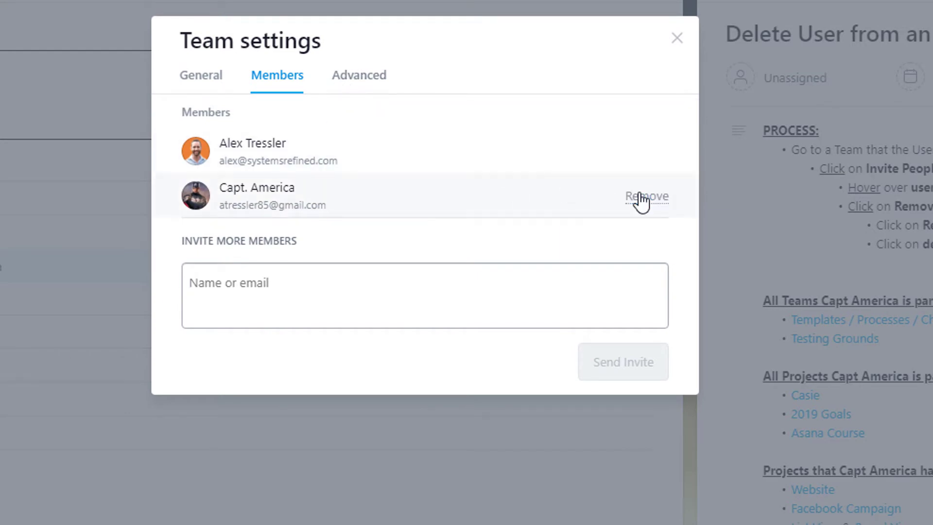
left_click(640, 196)
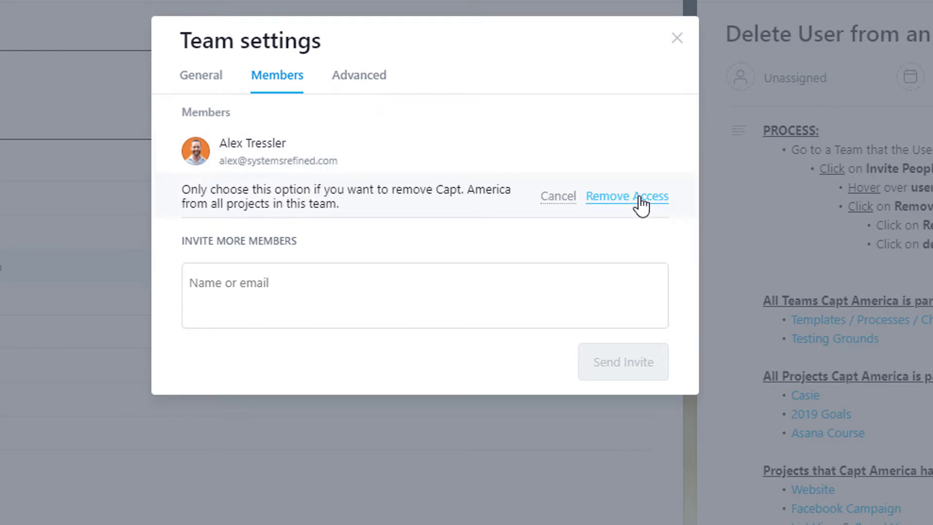
left_click(640, 200)
left_click(623, 198)
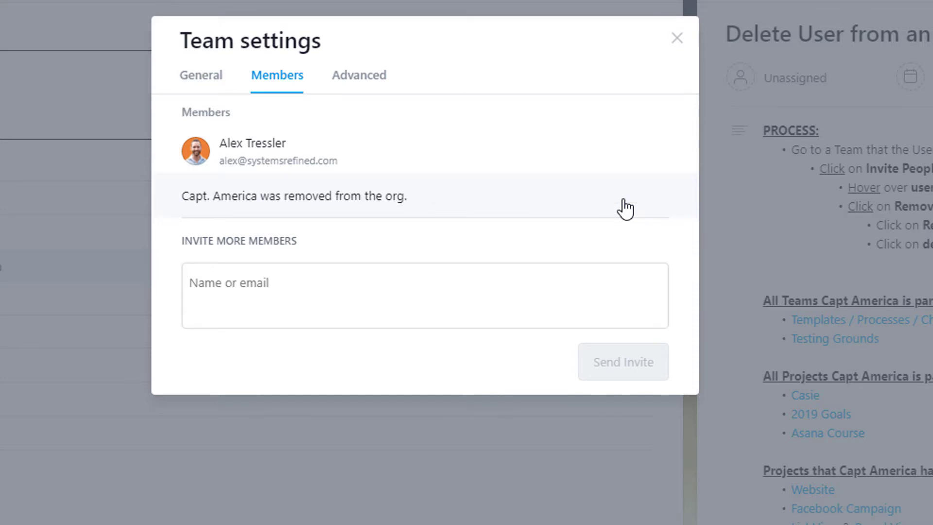
left_click(677, 42)
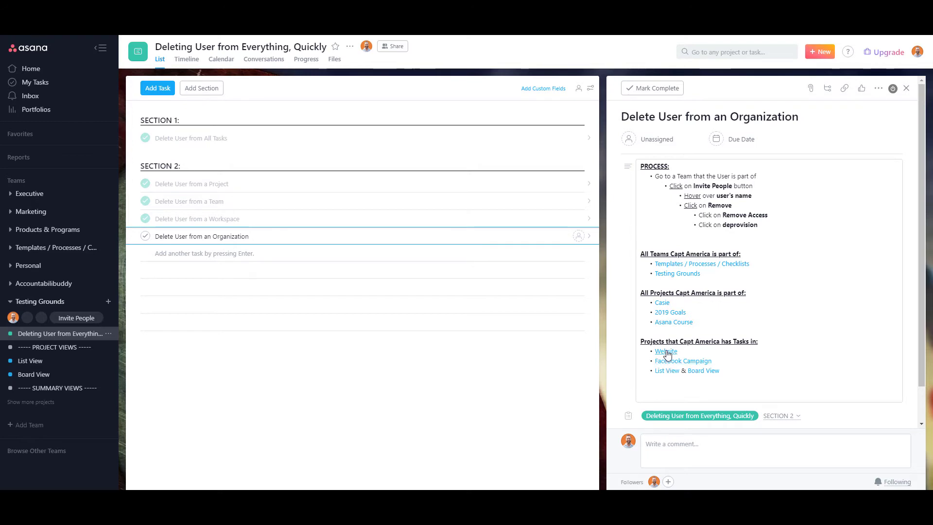
- Check the Templates / Processes / Checklists team, then the Casie, Asana Course and List View projects
left_click(670, 265)
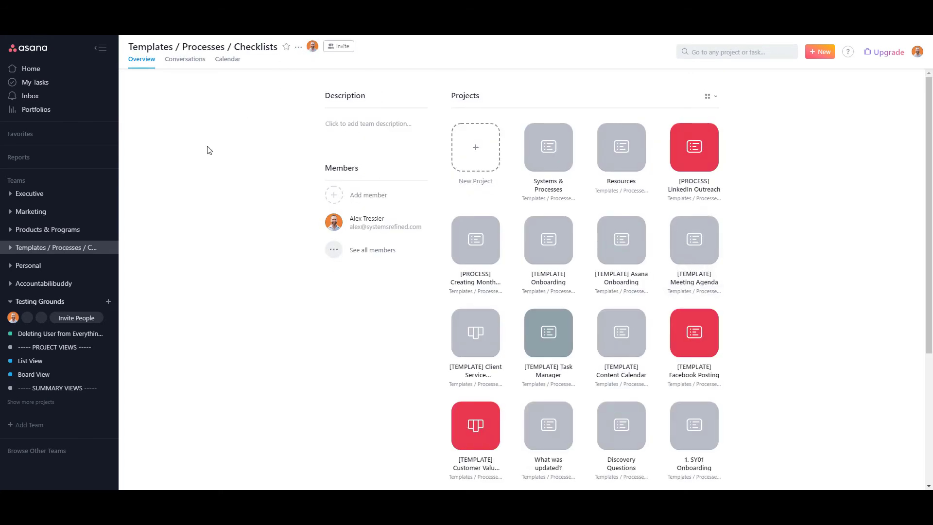
key("alt+Left")
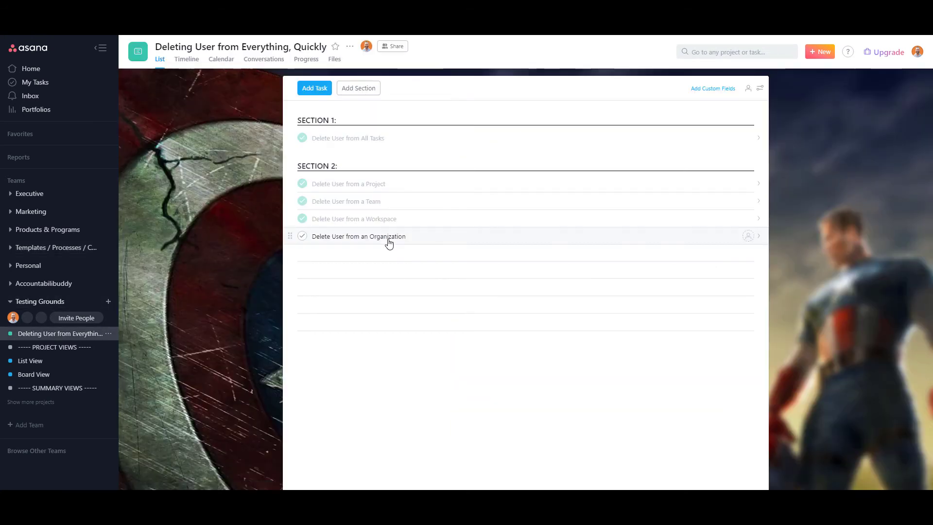
left_click(387, 238)
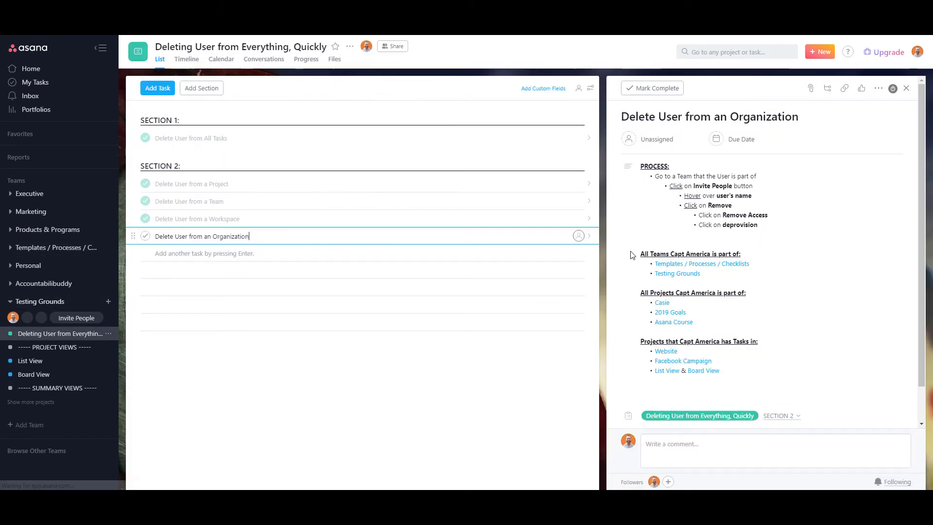
left_click(662, 303)
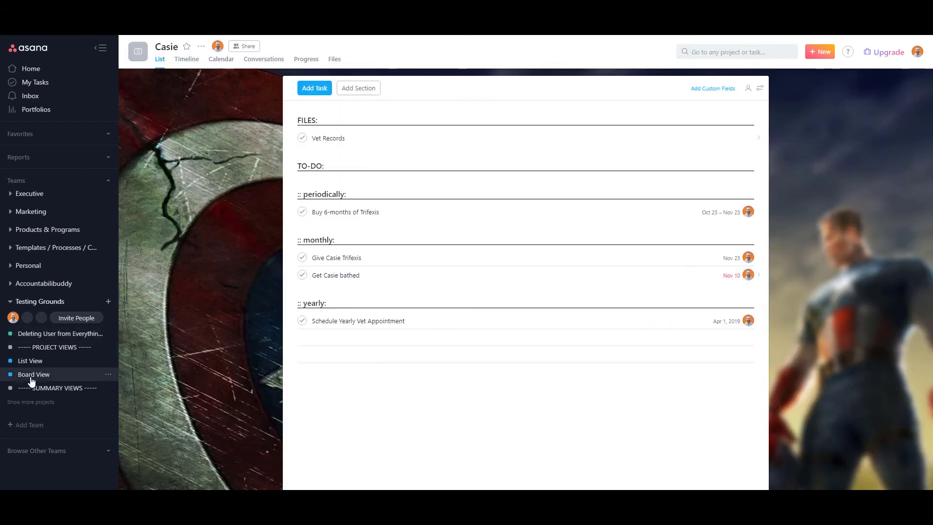
left_click(22, 333)
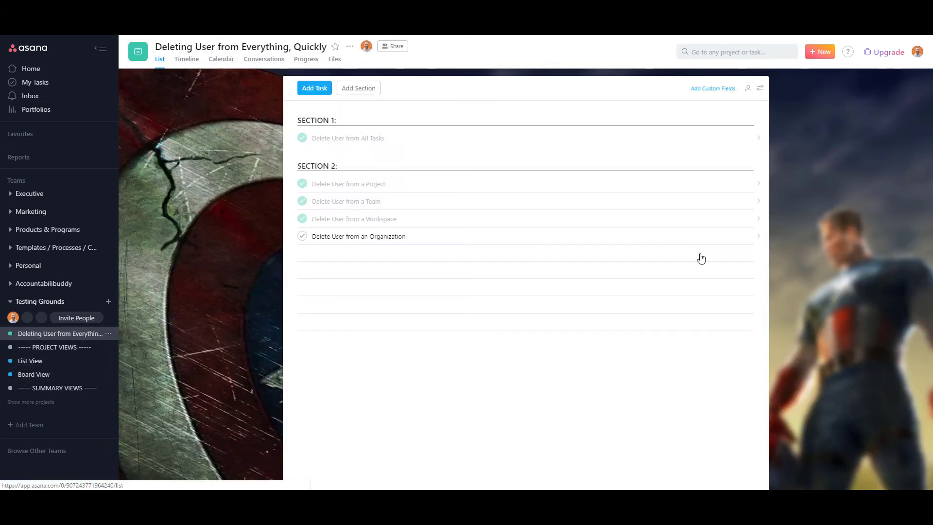
left_click(463, 239)
left_click(680, 323)
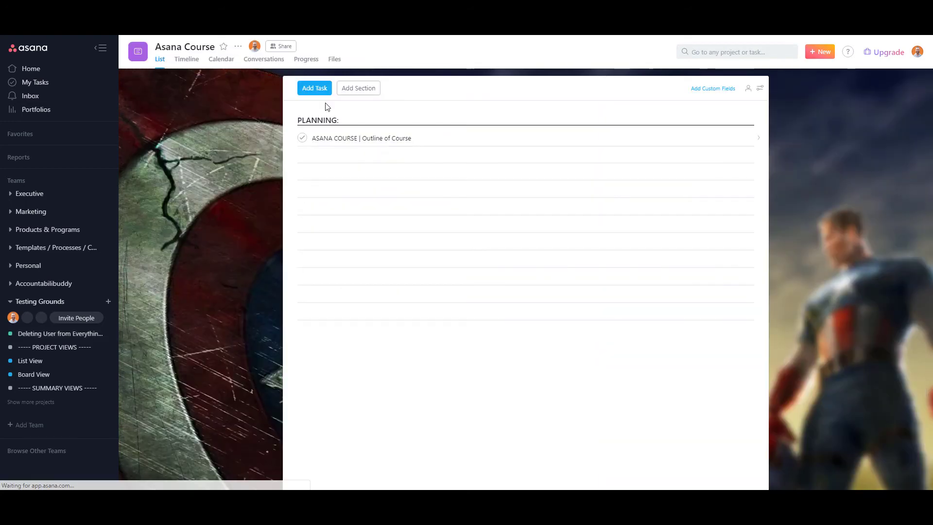
left_click(36, 333)
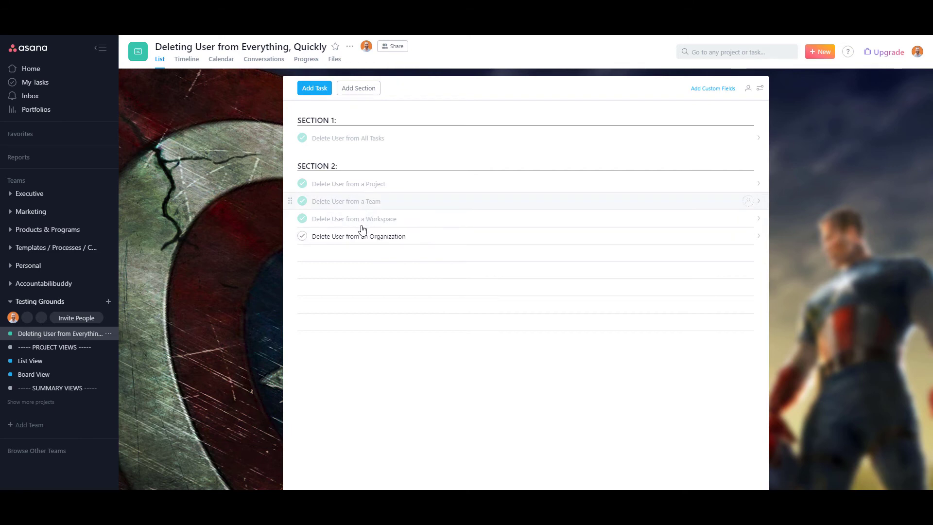
left_click(433, 240)
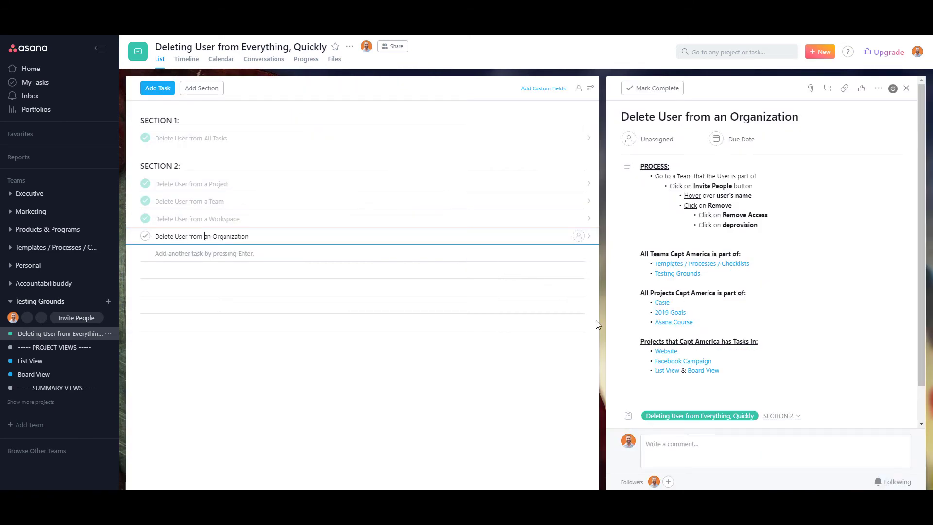
left_click(665, 372)
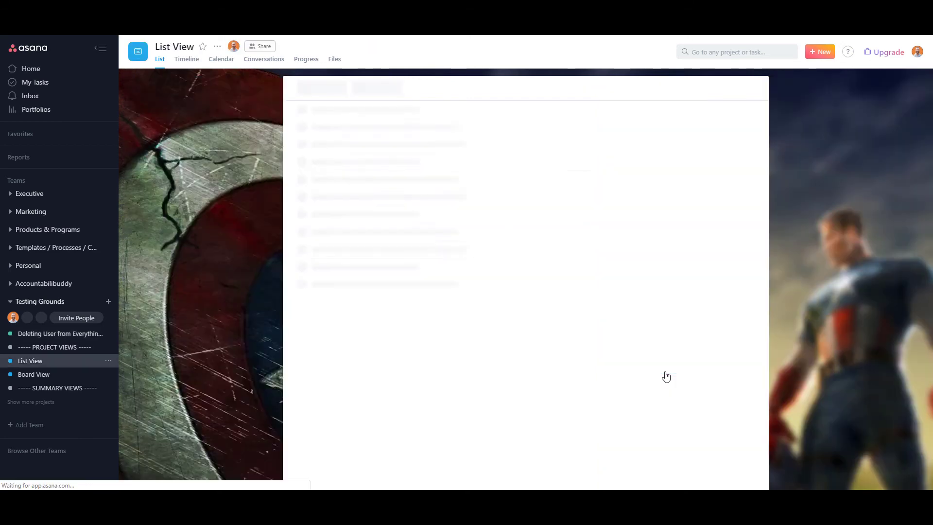